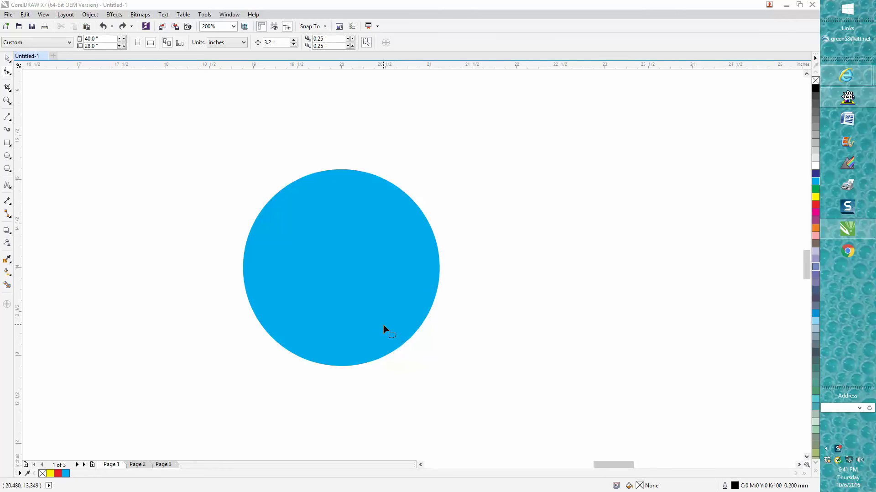
Zoom in on the circle, dismissing the document defaults prompt.
left_click(8, 102)
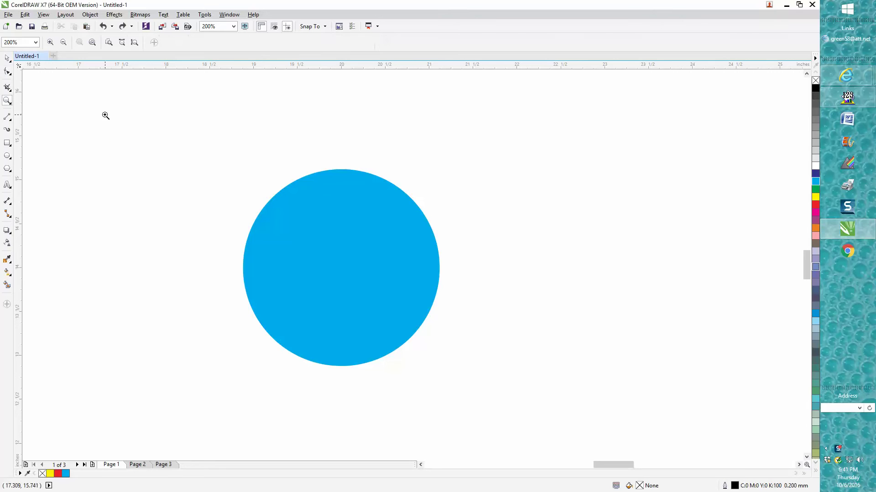
left_click_drag(113, 121, 621, 416)
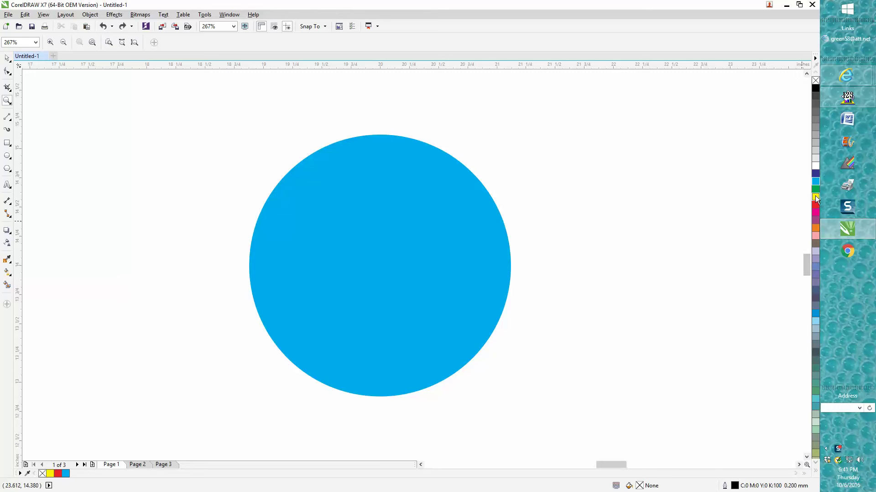
left_click(815, 199)
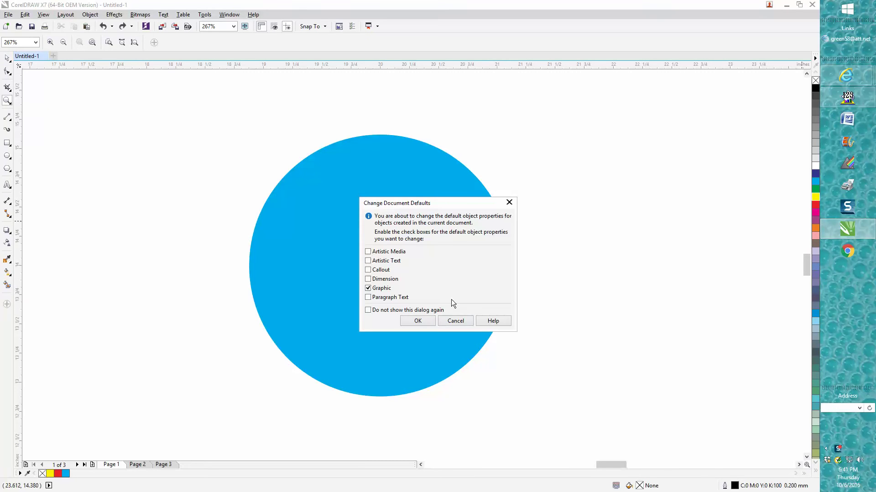
left_click(454, 321)
left_click(365, 270)
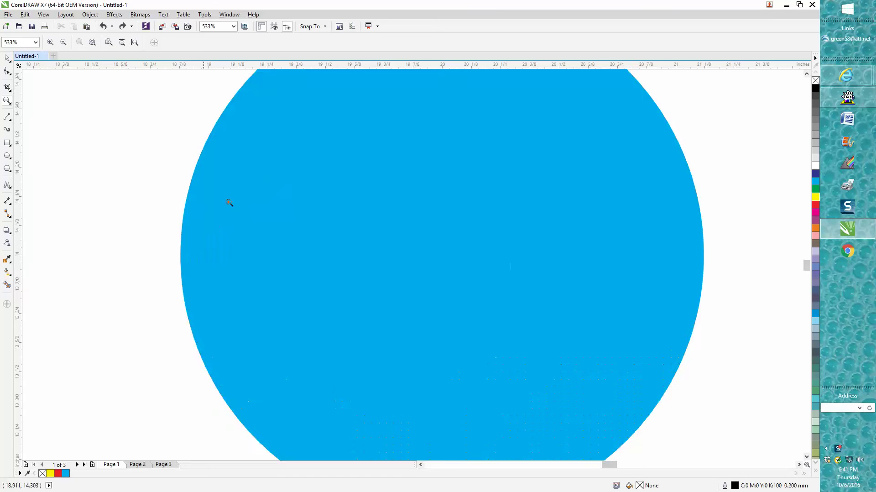
scroll(229, 202, "down", 2)
Give the circle a yellow fill and yellow outline.
left_click(7, 58)
left_click(319, 133)
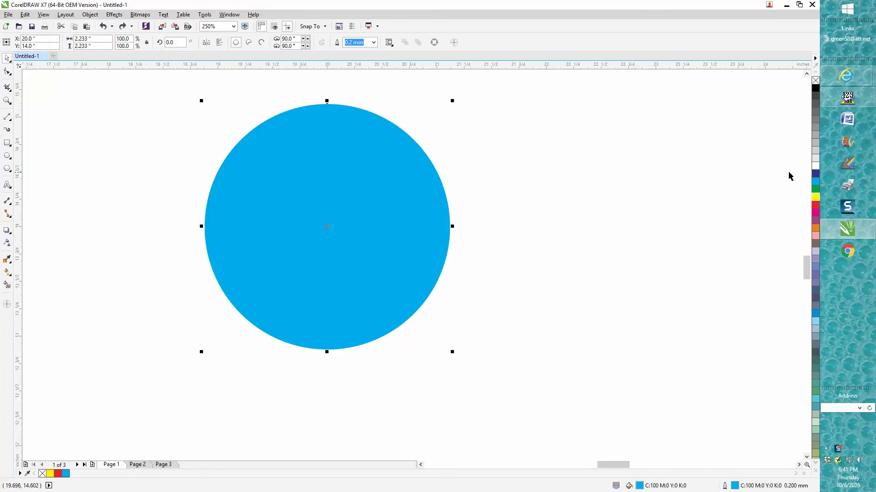
left_click(816, 197)
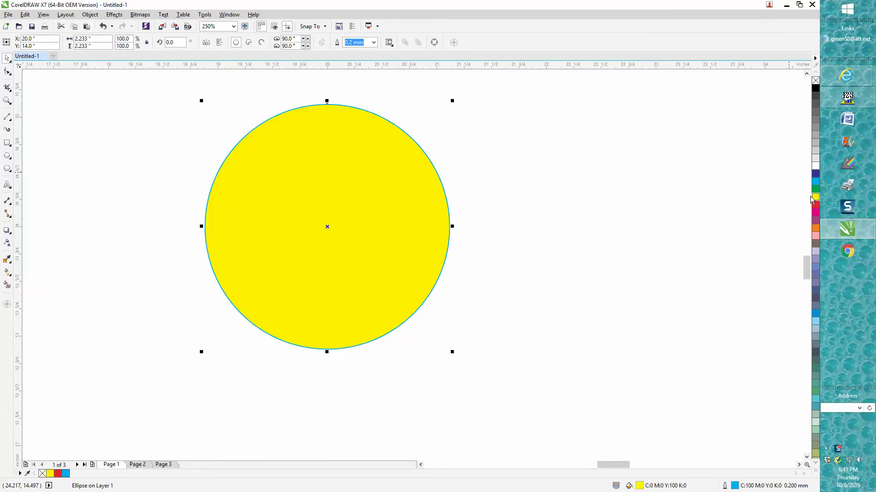
right_click(815, 199)
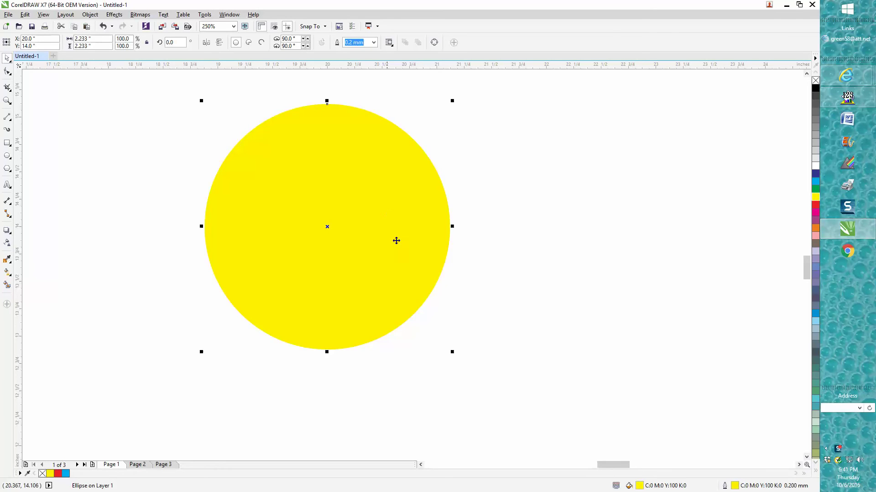
Move the circle down and right, fill it black and remove its outline.
left_click_drag(323, 231, 338, 285)
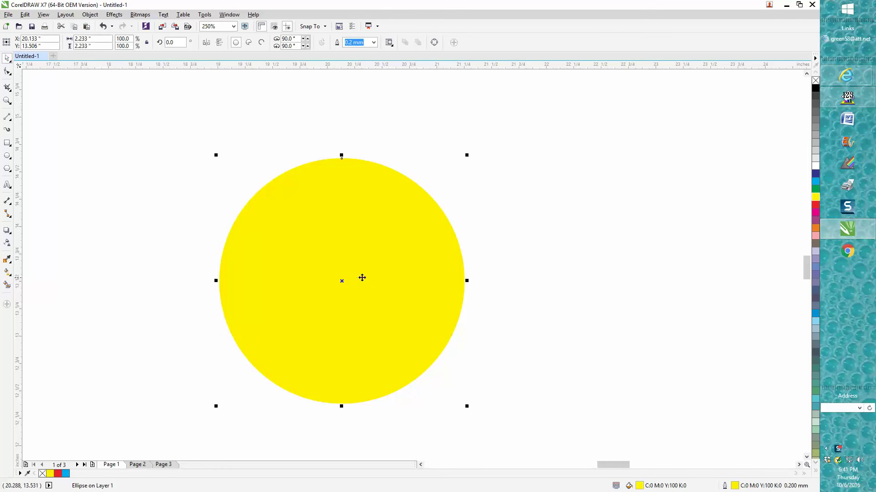
left_click(815, 89)
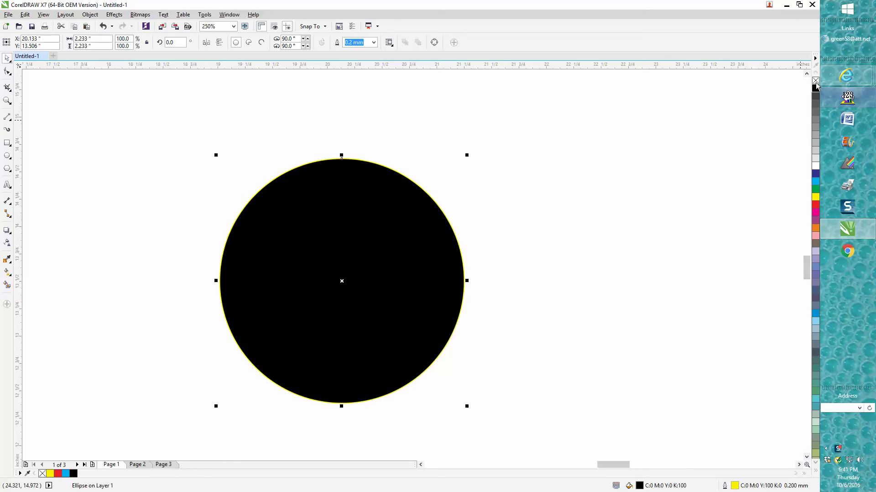
right_click(816, 80)
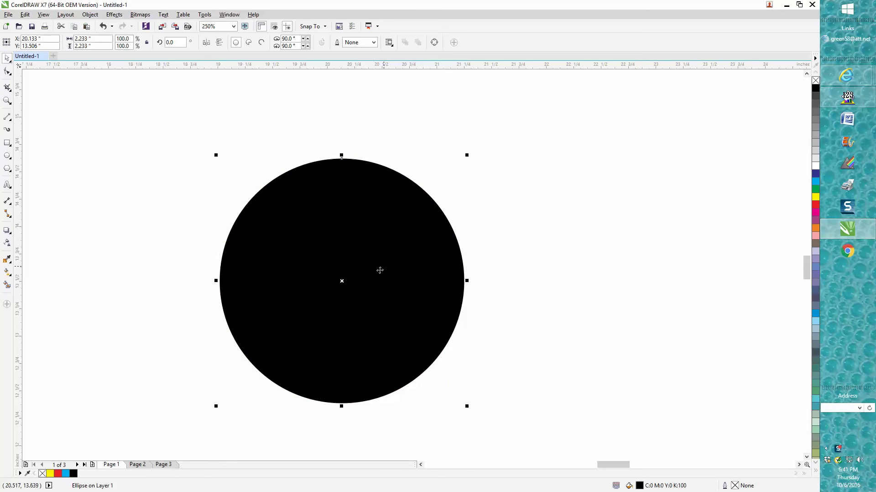
scroll(379, 270, "down", 2)
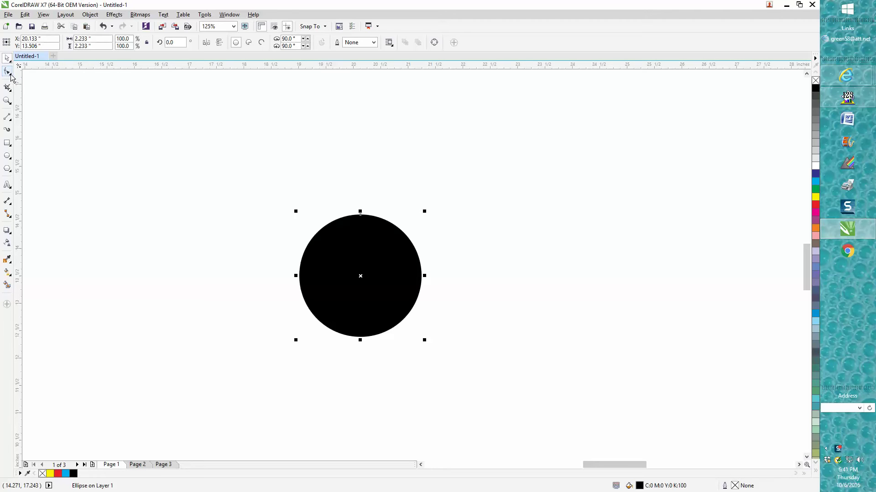
Select the Smudge brush with an angle value of 1 and pen tilt of 90.
left_click(11, 77)
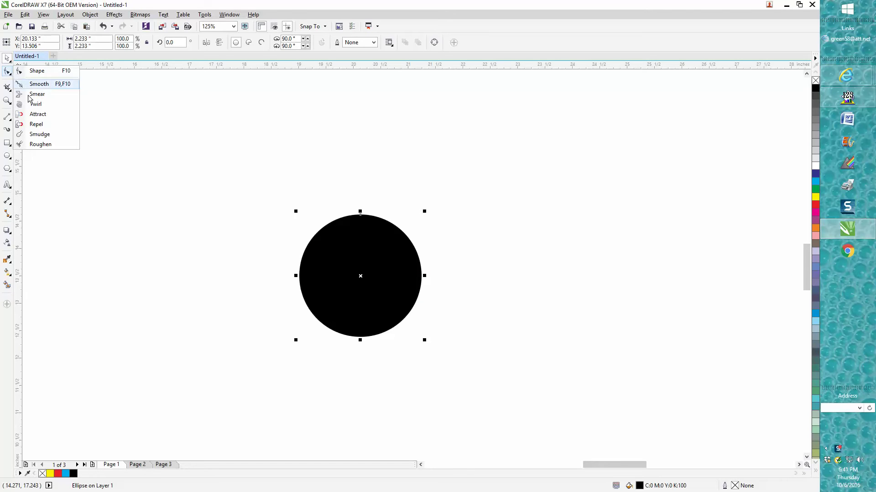
left_click(39, 134)
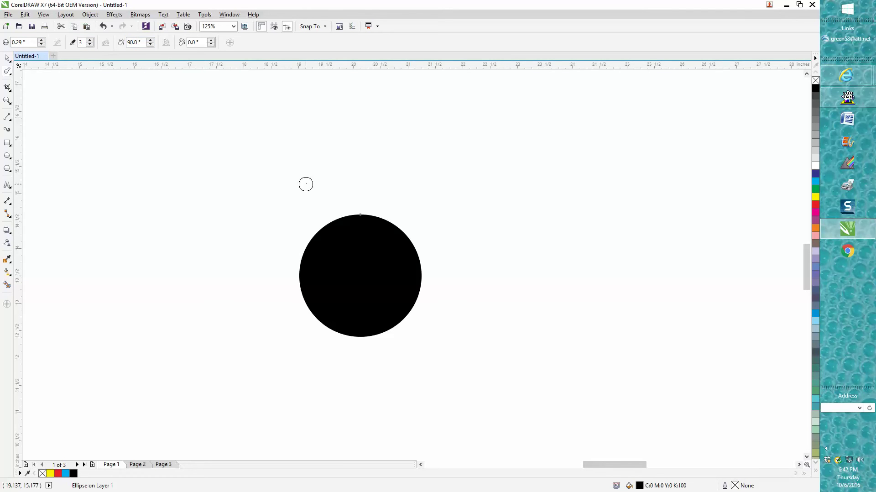
double_click(133, 42)
type("15")
double_click(141, 42)
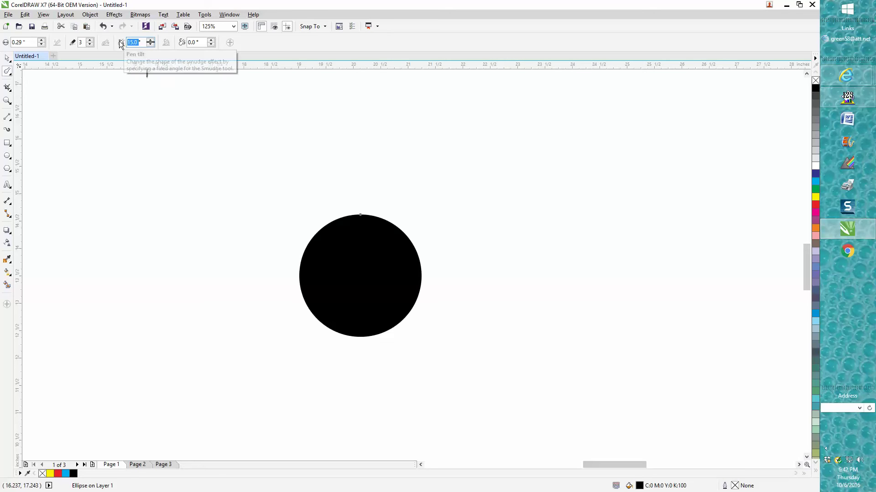
type("90")
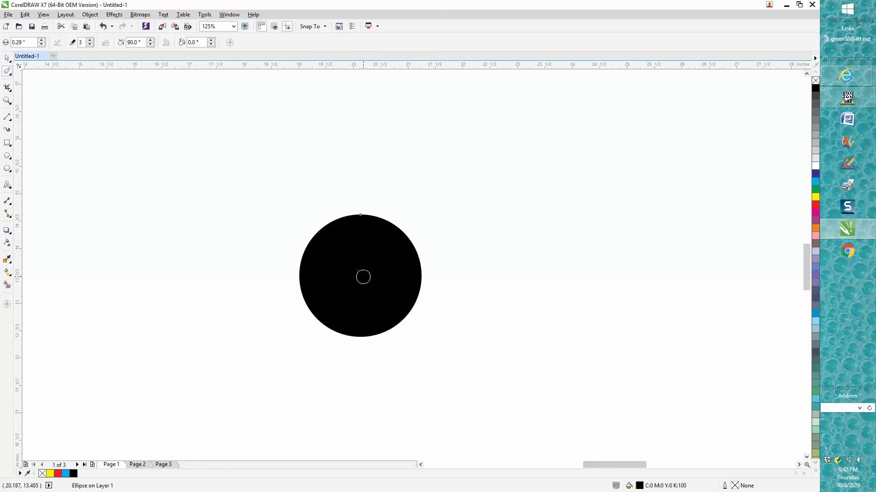
Smudge tapering rays from the upper-left, left, lower-left, bottom, lower-right, right and upper-right edges.
left_click_drag(363, 277, 283, 203)
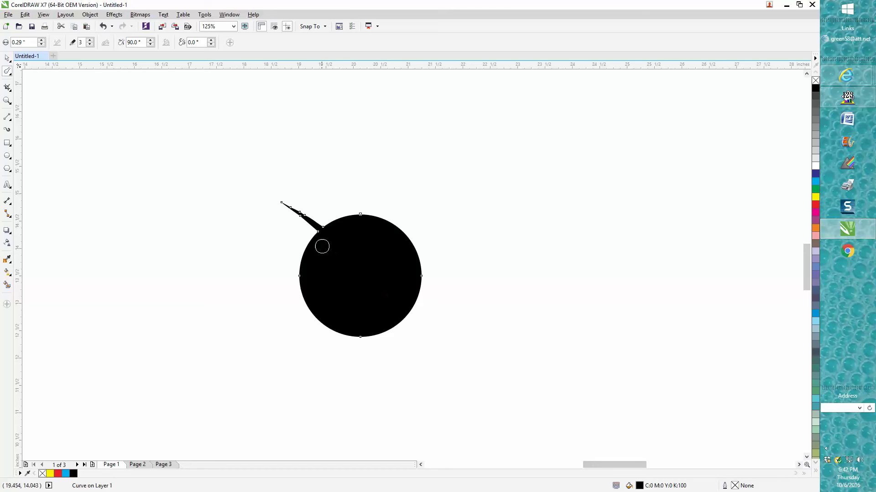
left_click_drag(313, 260, 221, 286)
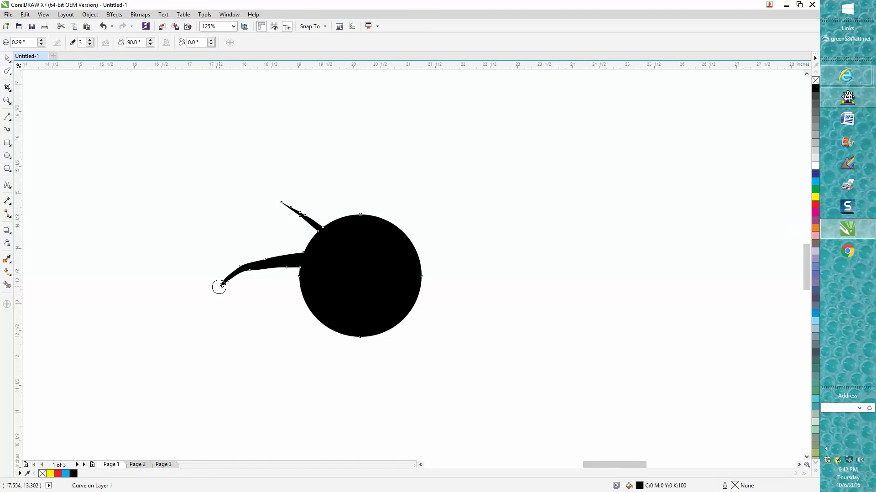
left_click_drag(331, 293, 269, 369)
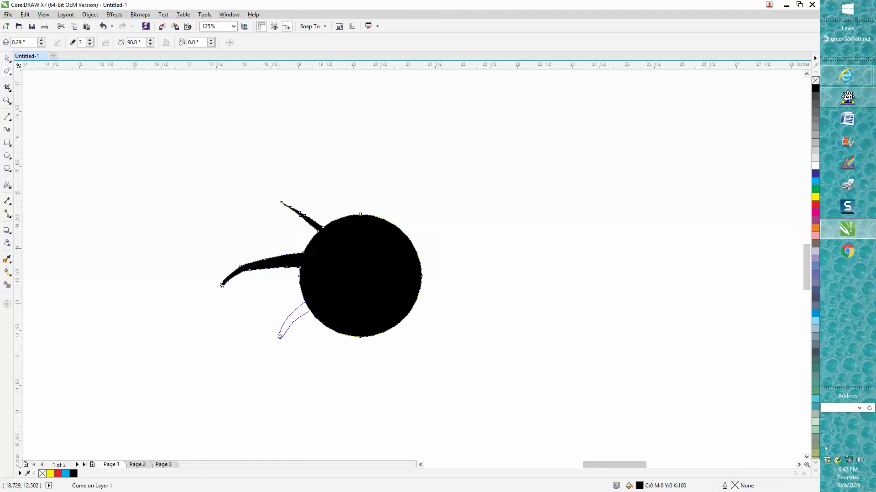
left_click_drag(361, 327, 360, 406)
left_click_drag(394, 310, 459, 365)
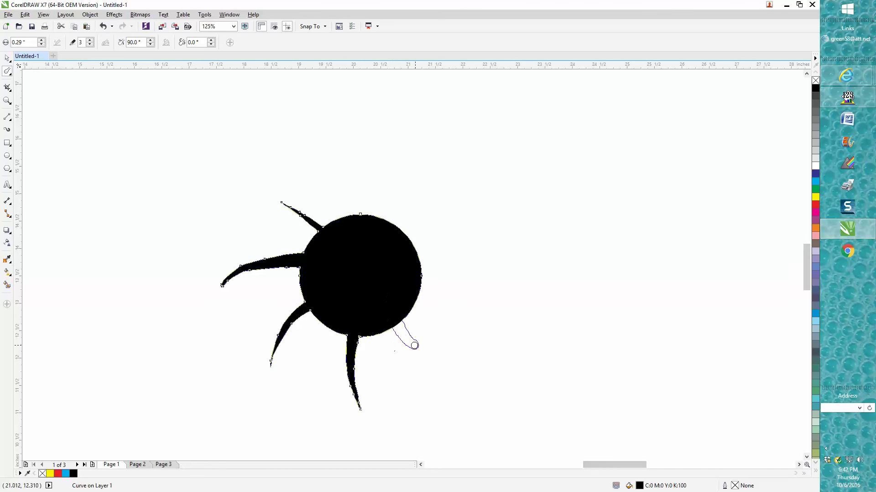
left_click_drag(420, 276, 506, 281)
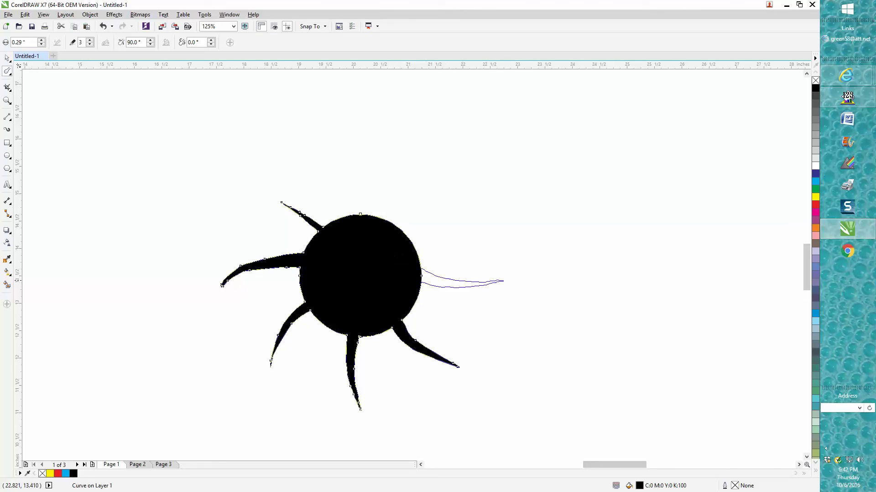
left_click_drag(391, 238, 453, 178)
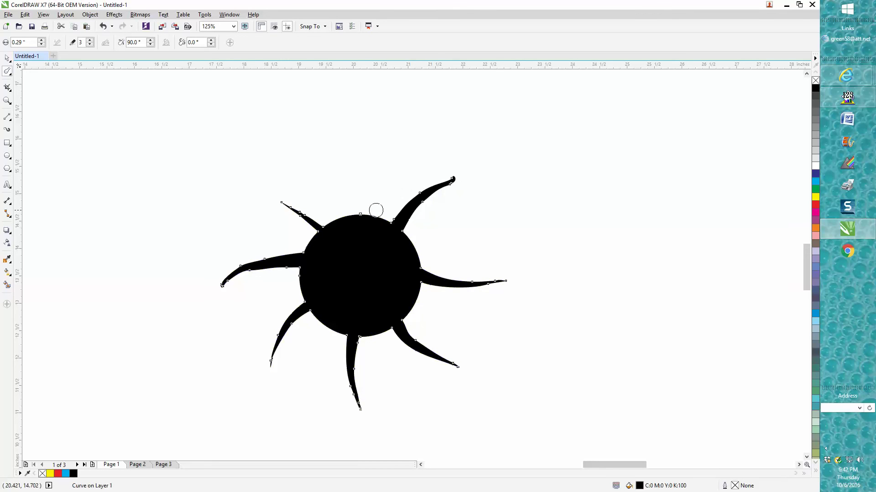
Add another upper-left ray, then undo two trial smear cuts through the body.
left_click_drag(359, 219, 322, 144)
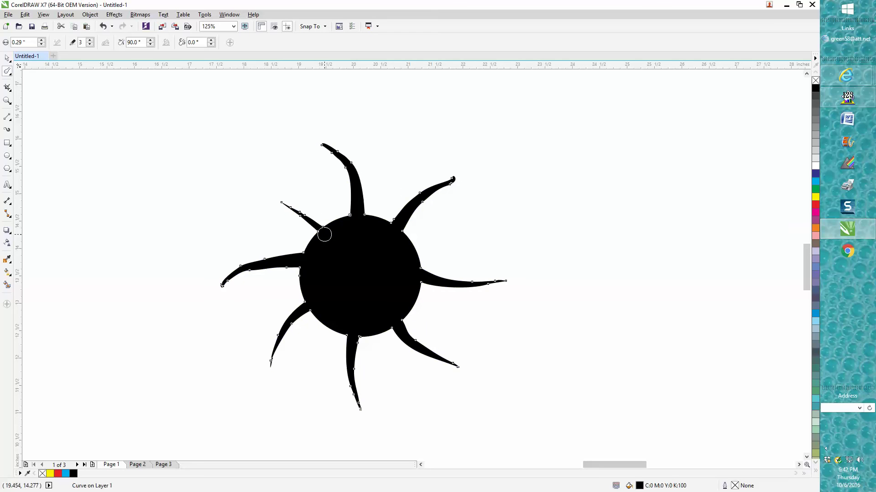
left_click_drag(326, 232, 240, 188)
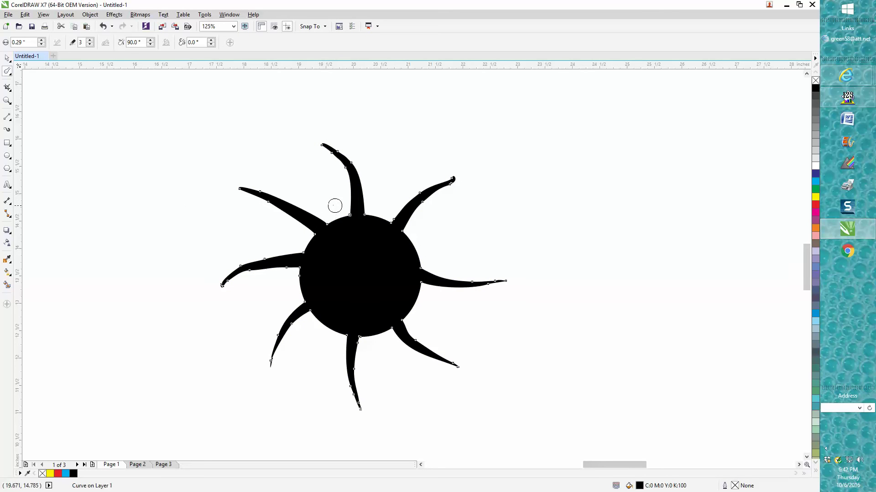
left_click_drag(342, 217, 376, 292)
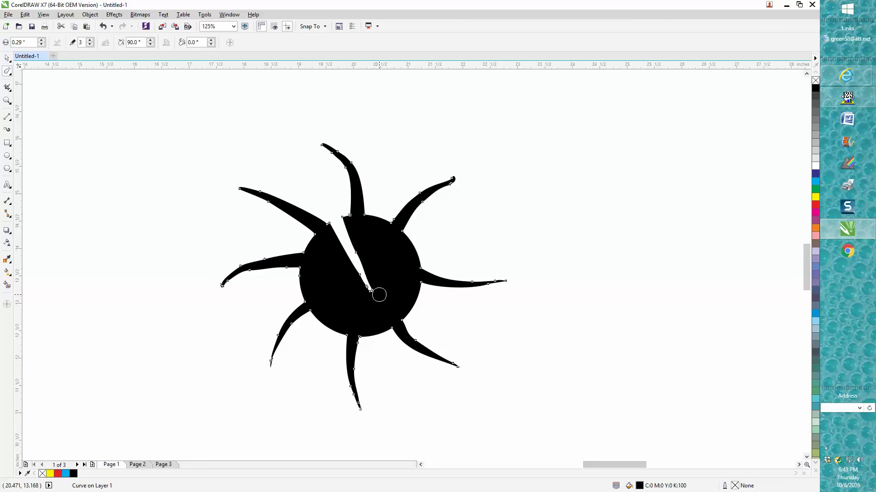
left_click_drag(419, 245, 362, 288)
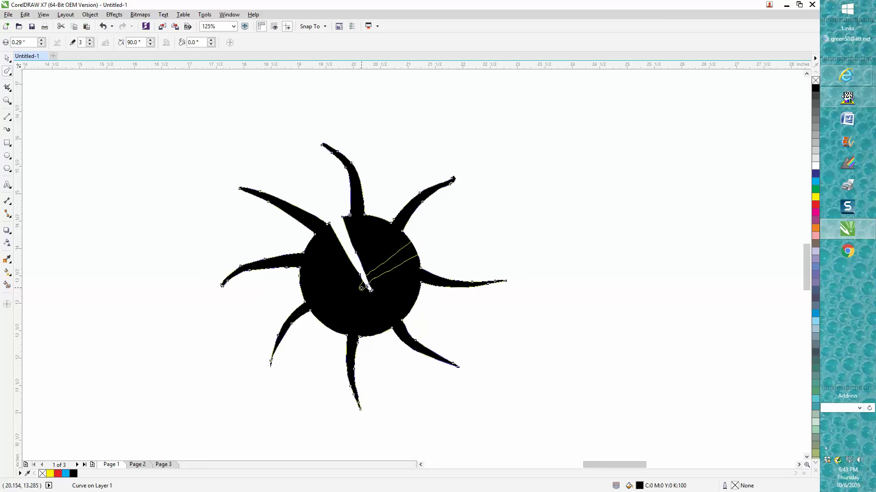
left_click(104, 26)
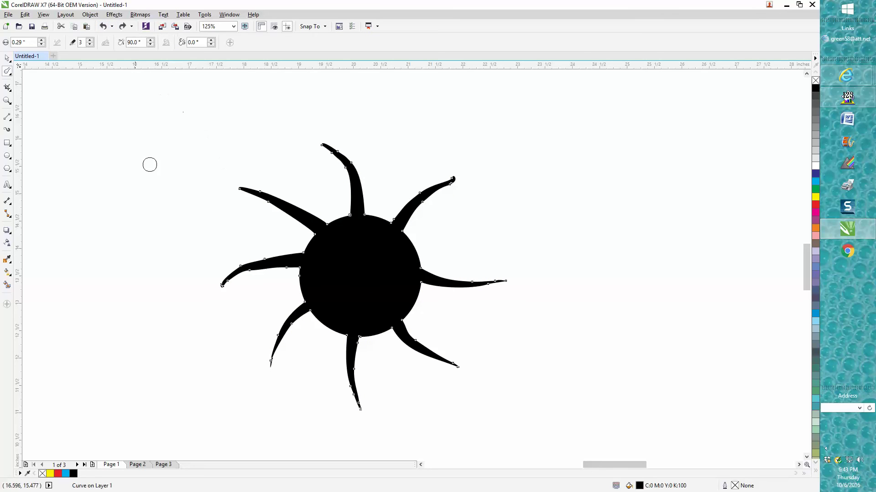
With the Twirl tool, curl the upper-left and left ray tips into spirals.
left_click(11, 75)
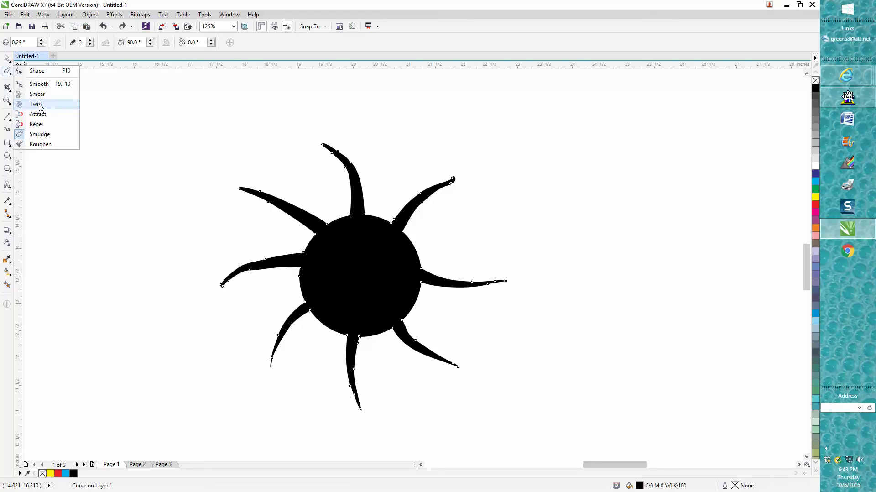
left_click(40, 105)
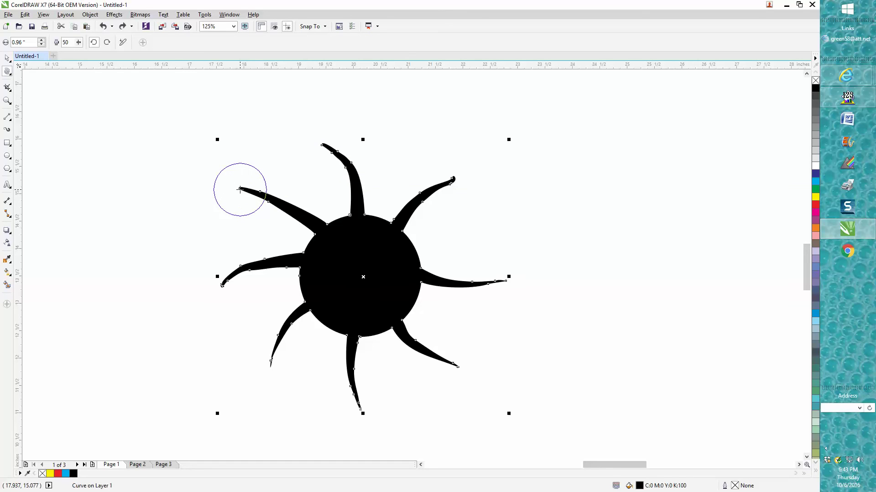
left_click_drag(240, 189, 238, 189)
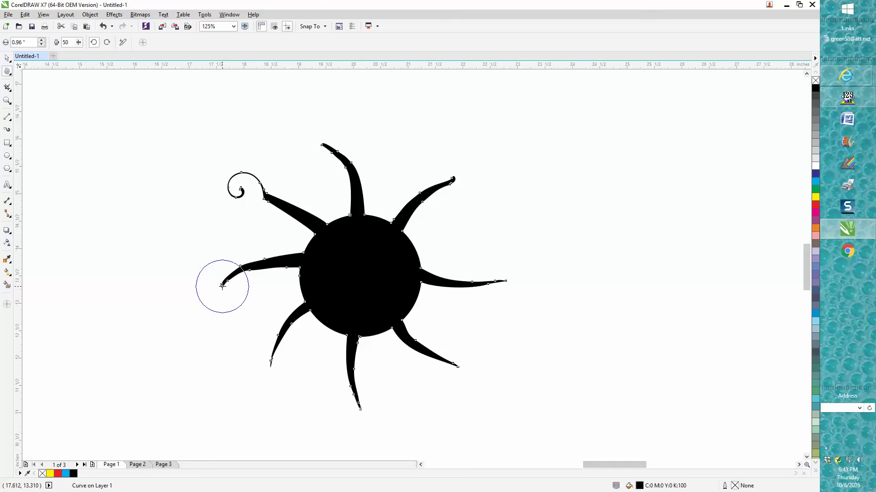
left_click_drag(222, 286, 222, 286)
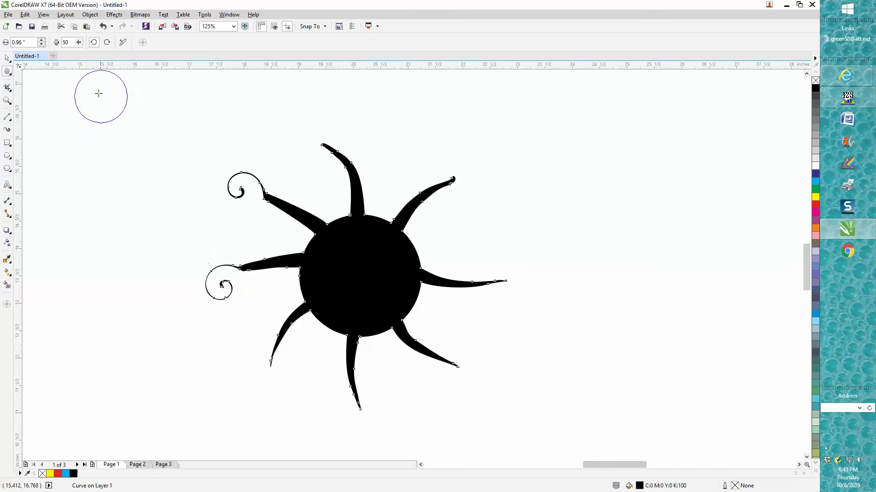
Twirl the top and upper-right ray tips clockwise, zooming in to check the spiral.
left_click(107, 42)
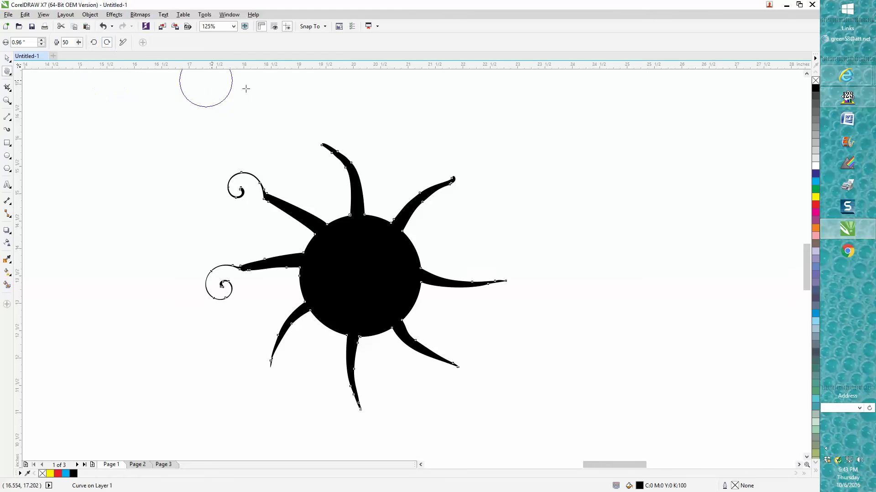
left_click_drag(332, 153, 357, 148)
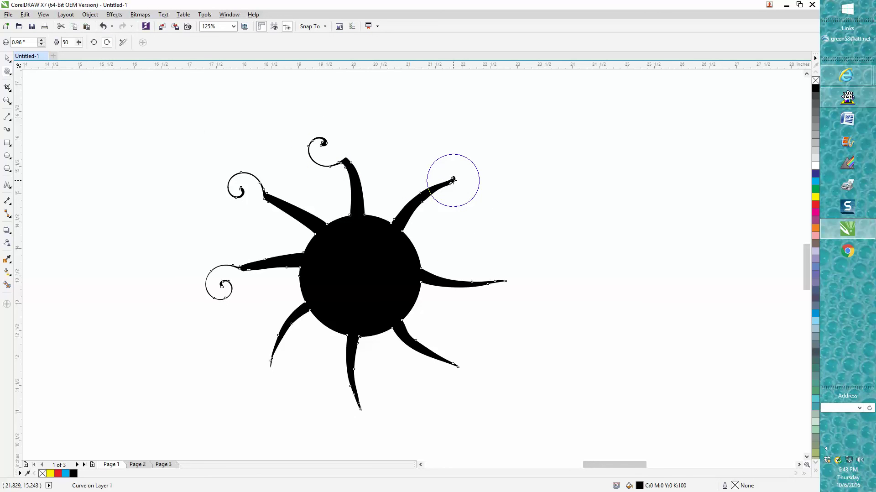
left_click_drag(453, 180, 451, 180)
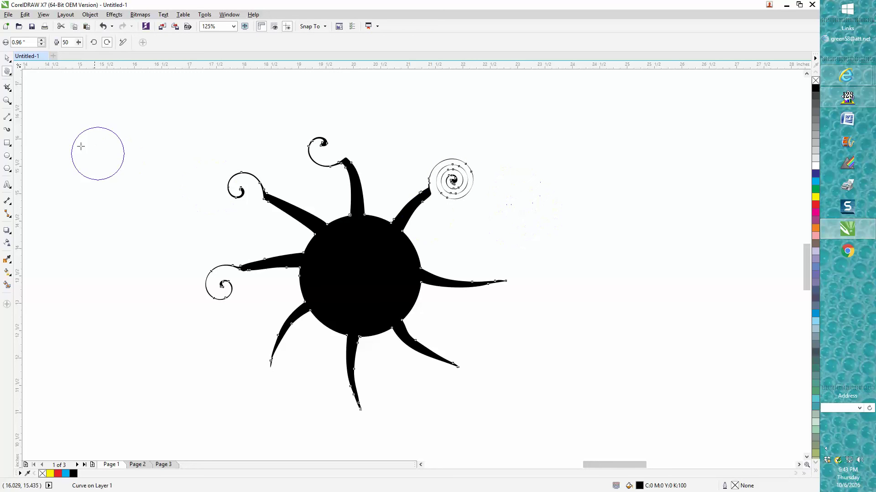
left_click(6, 100)
left_click_drag(382, 138, 576, 226)
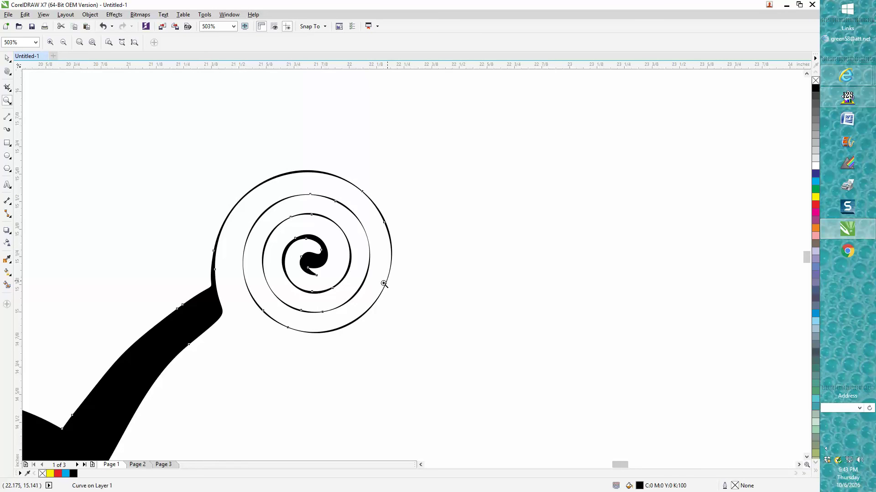
right_click(375, 283)
Set the Twirl tool to speed 100 and brush size 2".
right_click(401, 285)
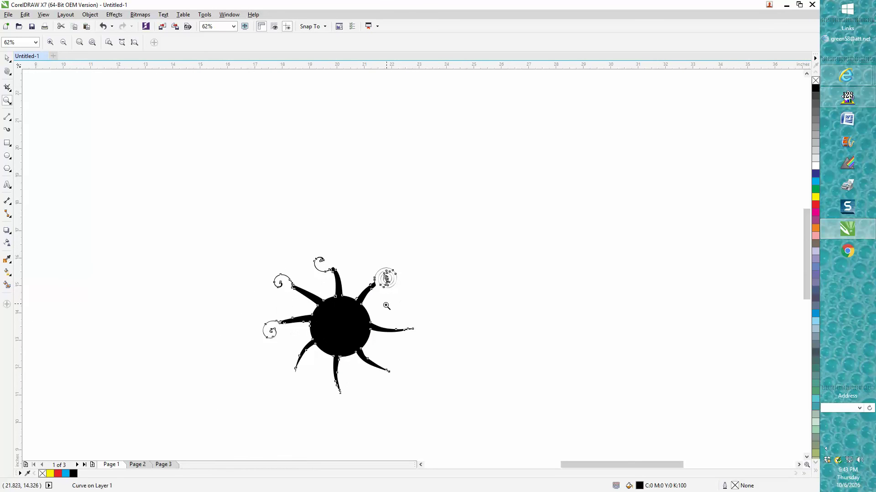
left_click(7, 71)
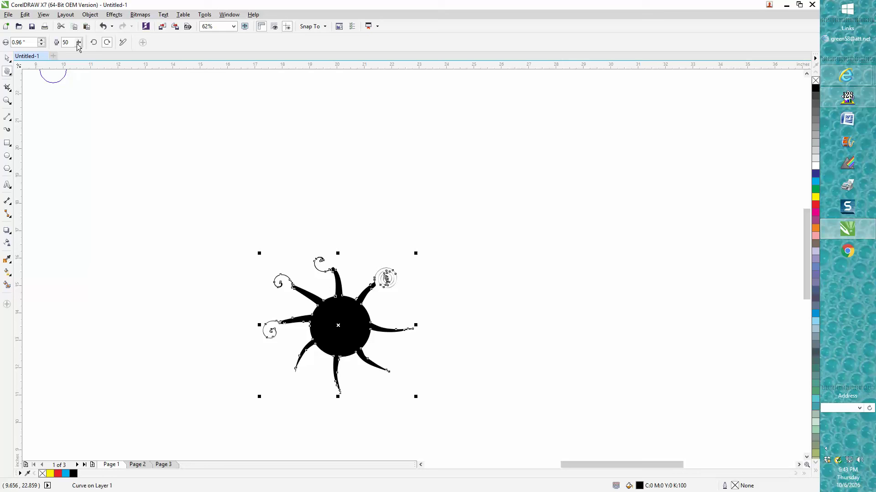
left_click(78, 46)
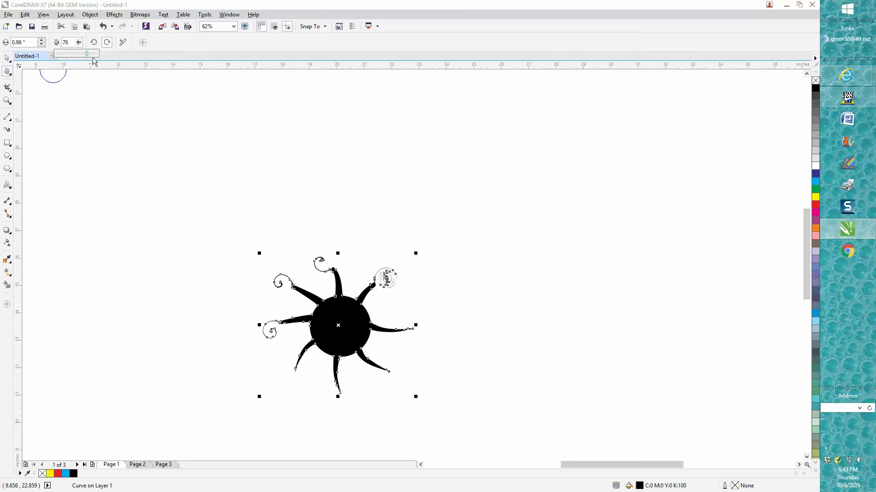
left_click_drag(94, 61, 219, 156)
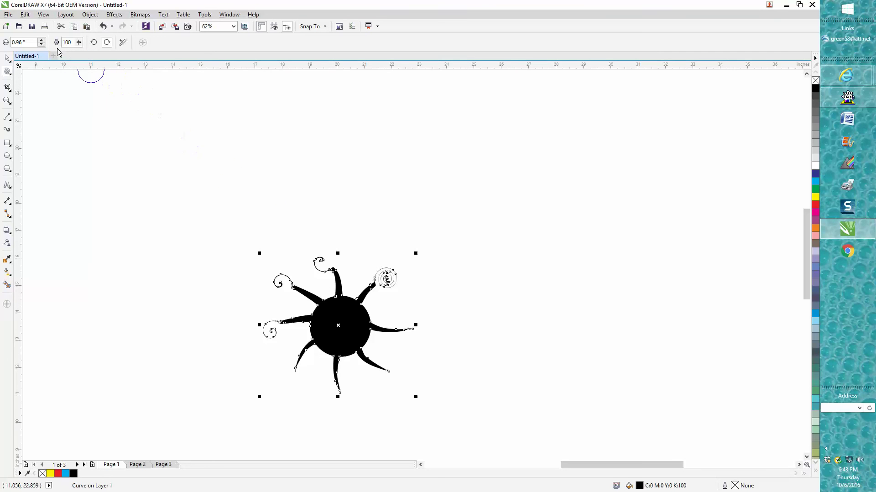
double_click(26, 42)
type("2.")
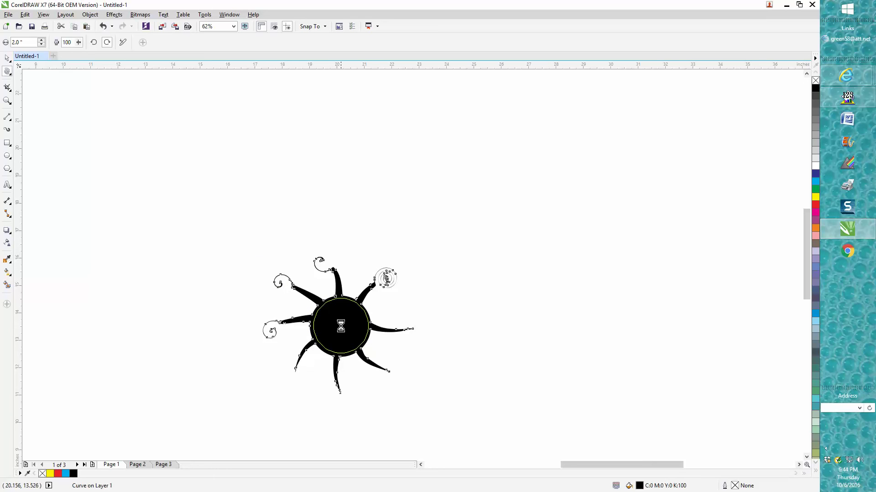
Swirl the sun's body and curl the right ray, then zoom in.
mouse_move(341, 326)
left_mouse_down()
mouse_move(341, 313)
mouse_move(352, 362)
mouse_move(336, 362)
mouse_move(317, 342)
left_mouse_up()
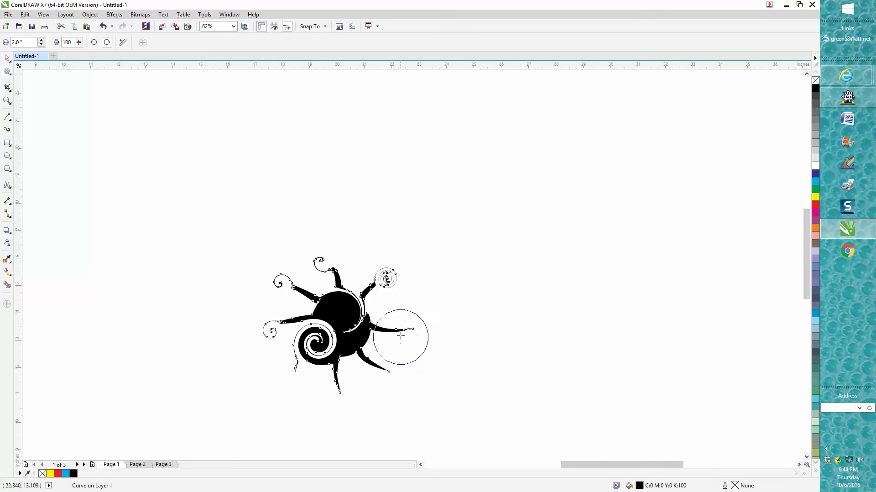
left_click_drag(400, 335, 400, 336)
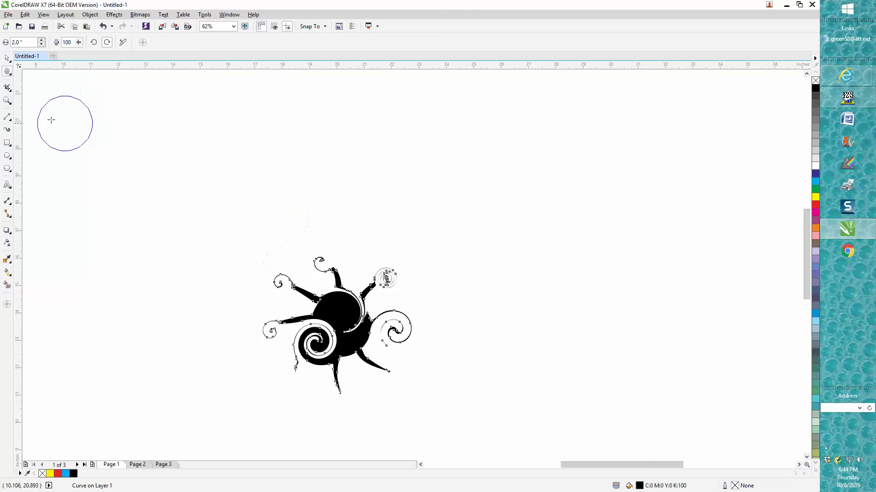
left_click_drag(231, 229, 502, 388)
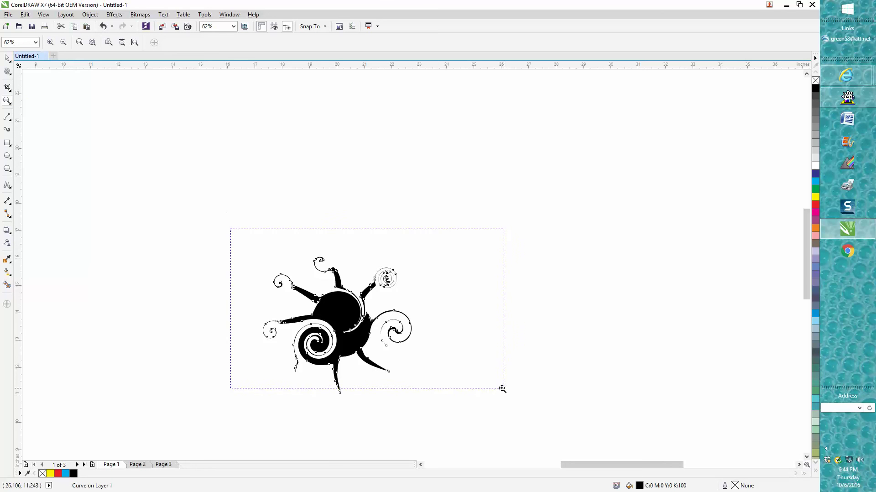